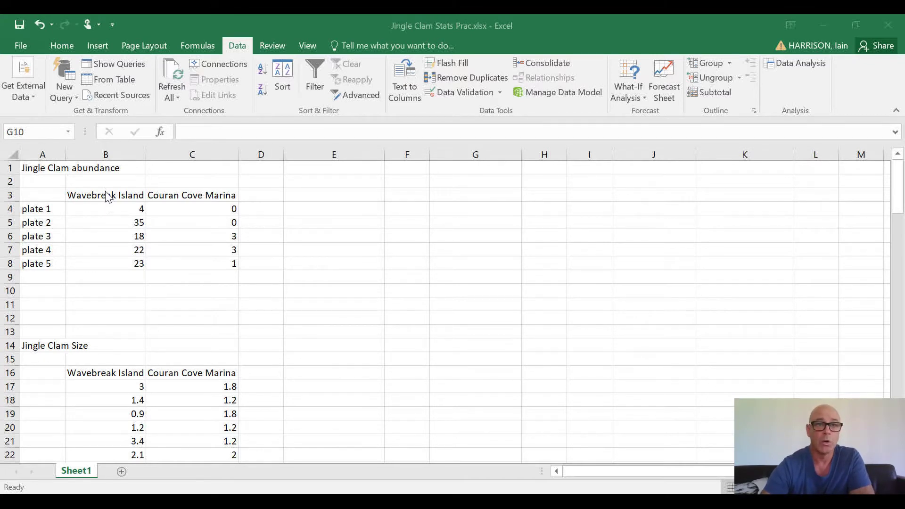
- Open Descriptive Statistics from the Data Analysis tools on the Data tab
{"action": "right_click", "coordinate": [55, 43]}
{"action": "left_click", "coordinate": [54, 45]}
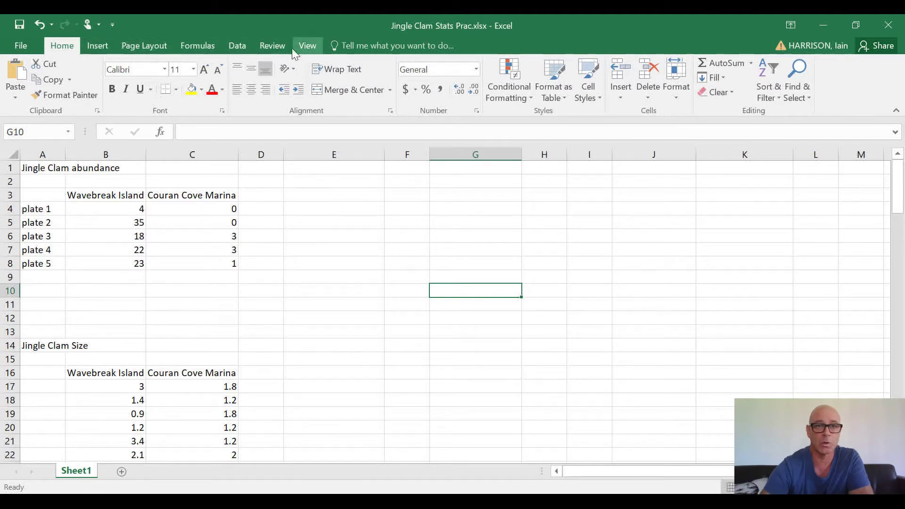
{"action": "left_click", "coordinate": [237, 46]}
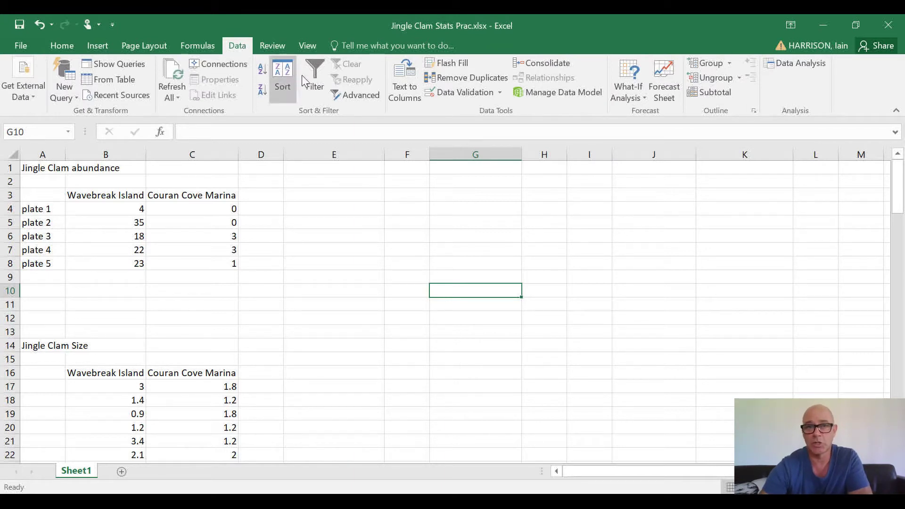
{"action": "left_click", "coordinate": [794, 63]}
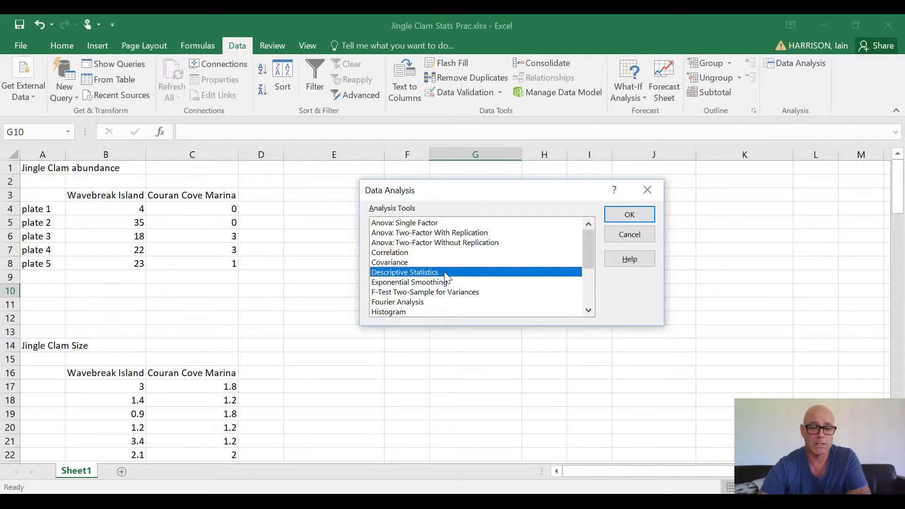
{"action": "left_click", "coordinate": [629, 214]}
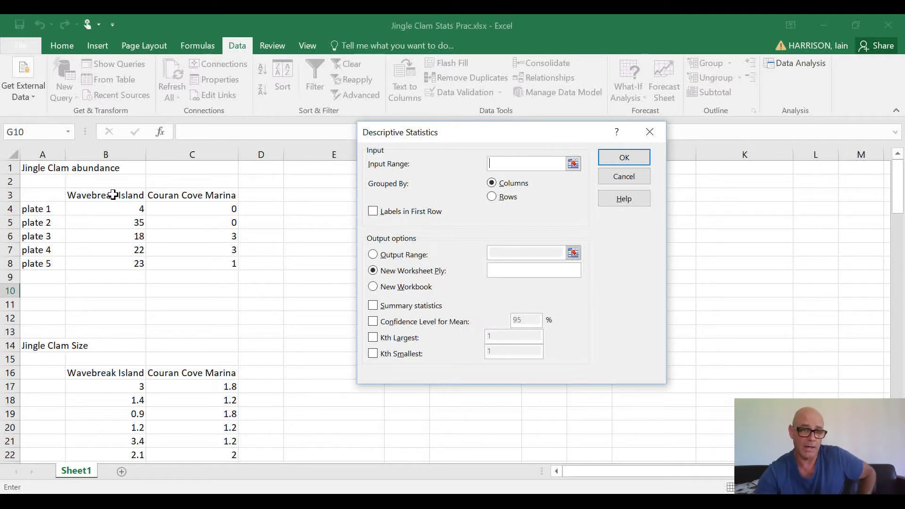
- Use B3:B8 as the input range, with labels in the first row
{"action": "left_click_drag", "start_coordinate": [114, 195], "coordinate": [104, 260]}
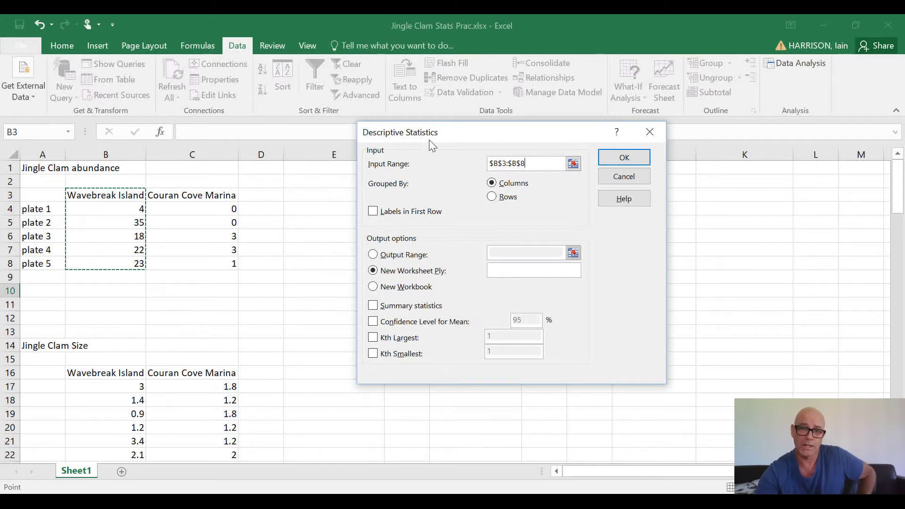
{"action": "left_click", "coordinate": [373, 212]}
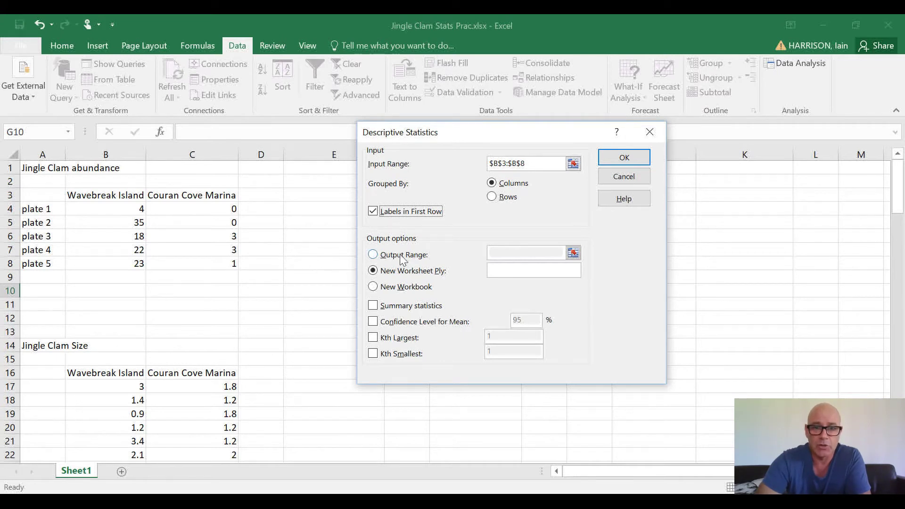
- Output Wavebreak Island summary statistics to cell E3 on this sheet
{"action": "left_click", "coordinate": [376, 257]}
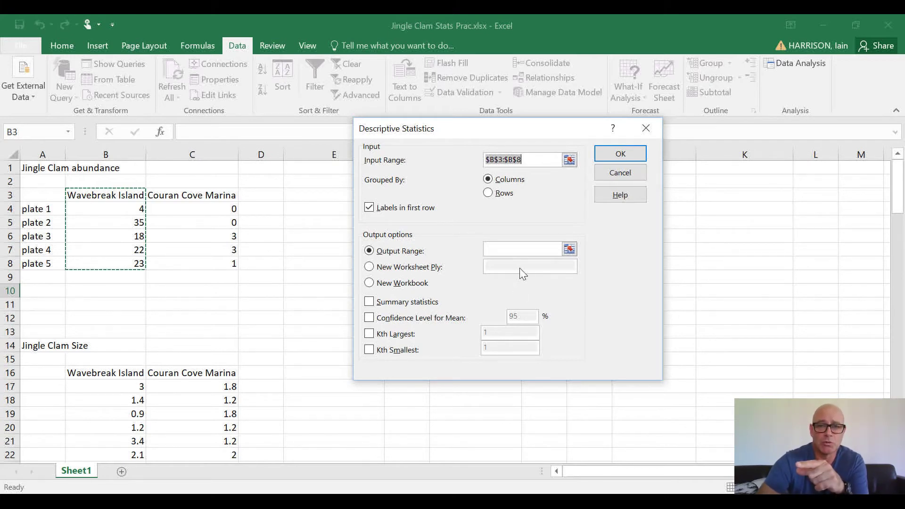
{"action": "left_click", "coordinate": [533, 247]}
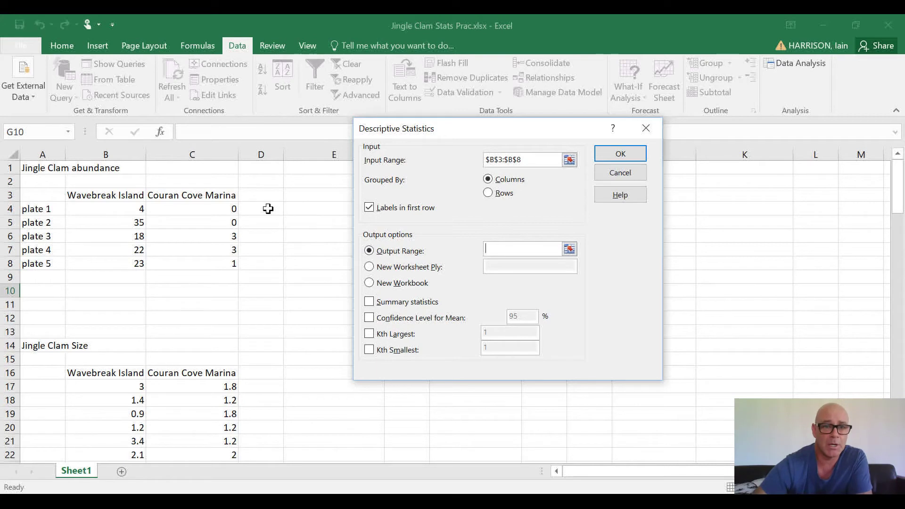
{"action": "left_click", "coordinate": [301, 197]}
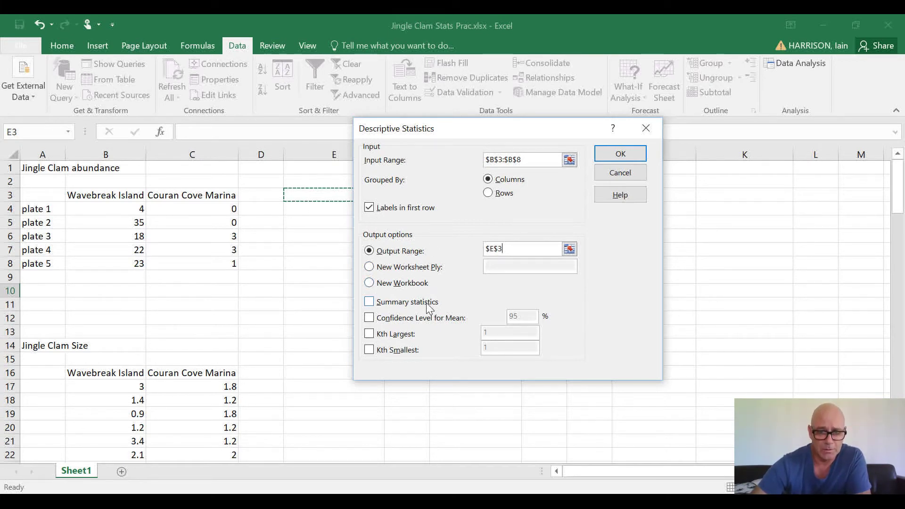
{"action": "left_click", "coordinate": [369, 302]}
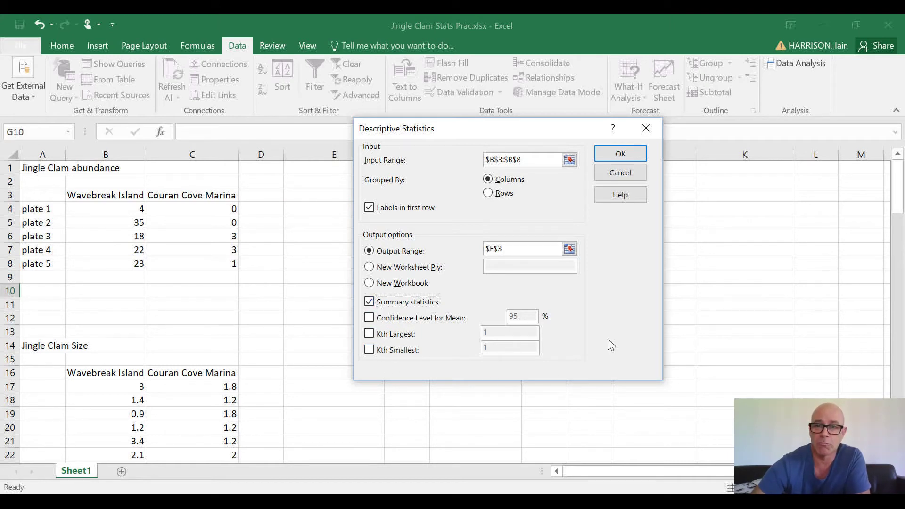
{"action": "left_click", "coordinate": [621, 155]}
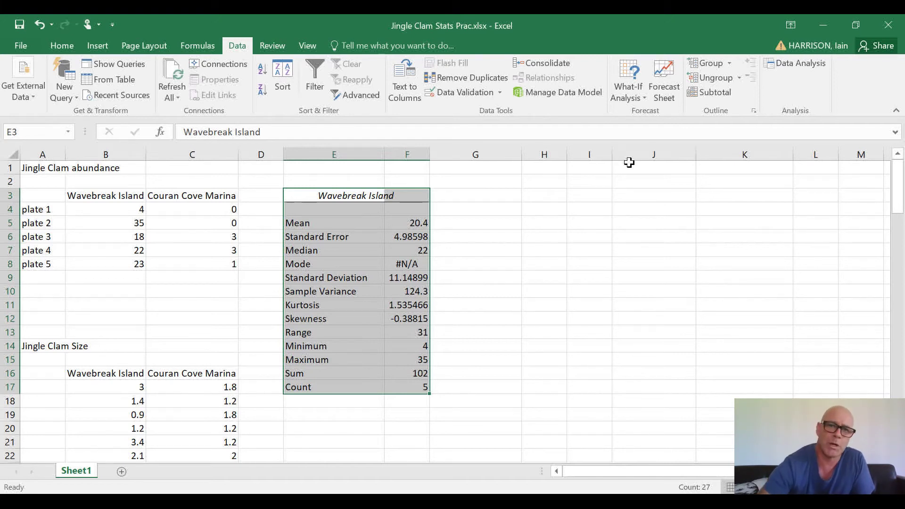
{"action": "left_click", "coordinate": [518, 236]}
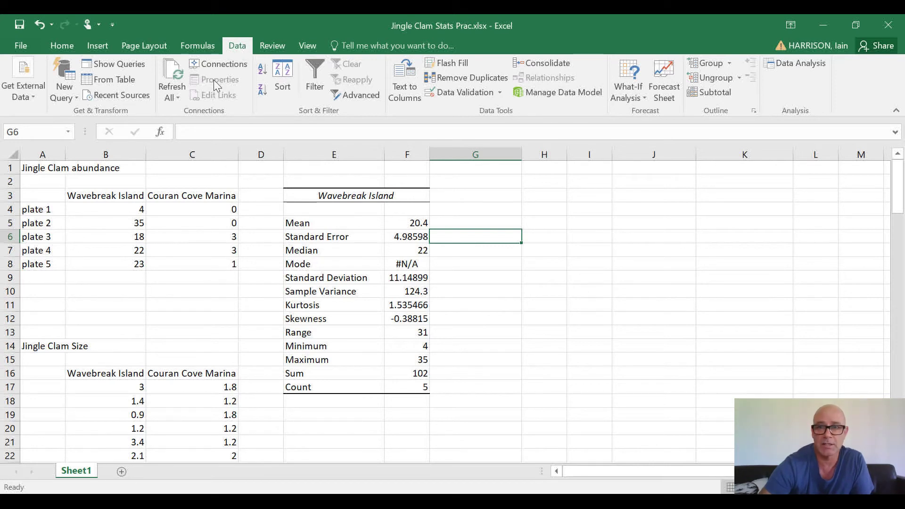
{"action": "left_click", "coordinate": [802, 62]}
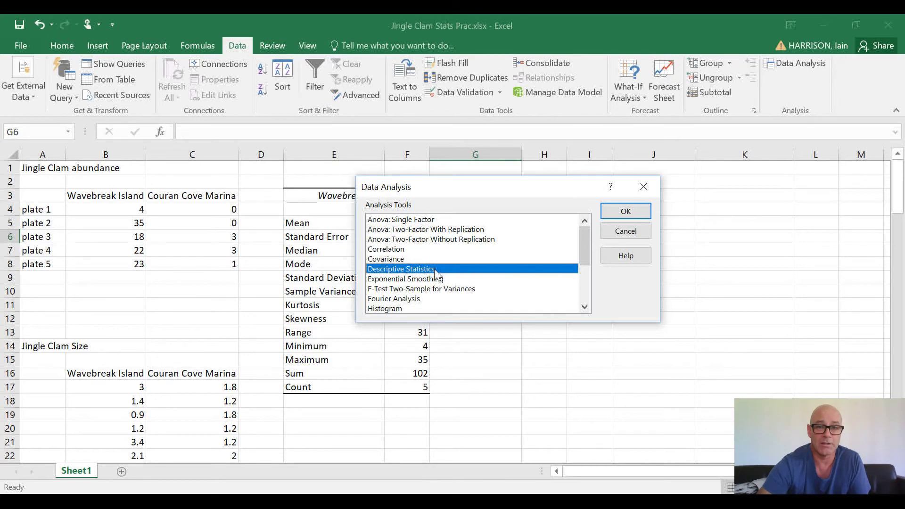
- Reopen Descriptive Statistics with input C3:C8 and clear the $E$3 output range
{"action": "left_click", "coordinate": [625, 211]}
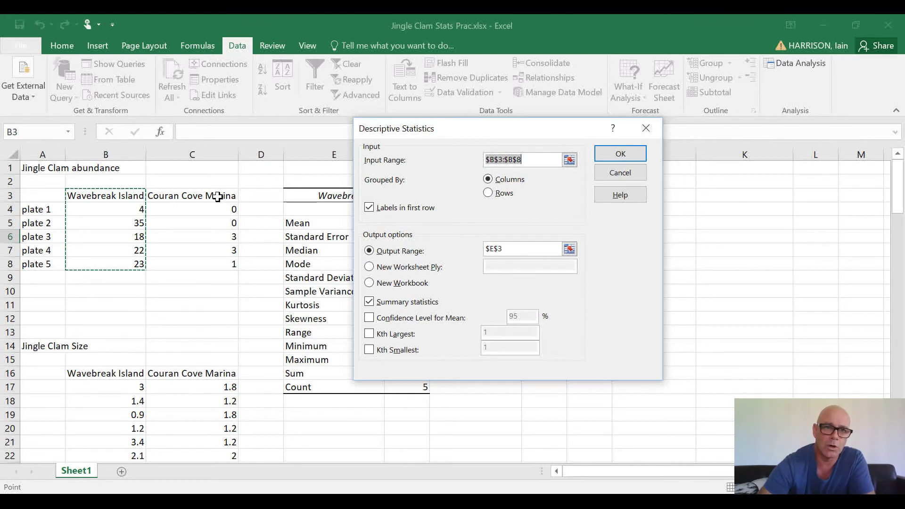
{"action": "left_click_drag", "start_coordinate": [218, 196], "coordinate": [213, 260]}
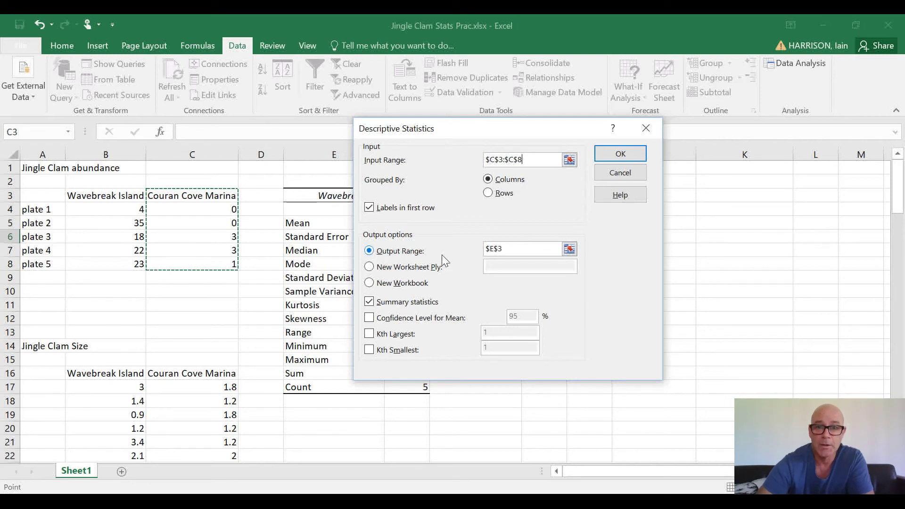
{"action": "left_click", "coordinate": [515, 250]}
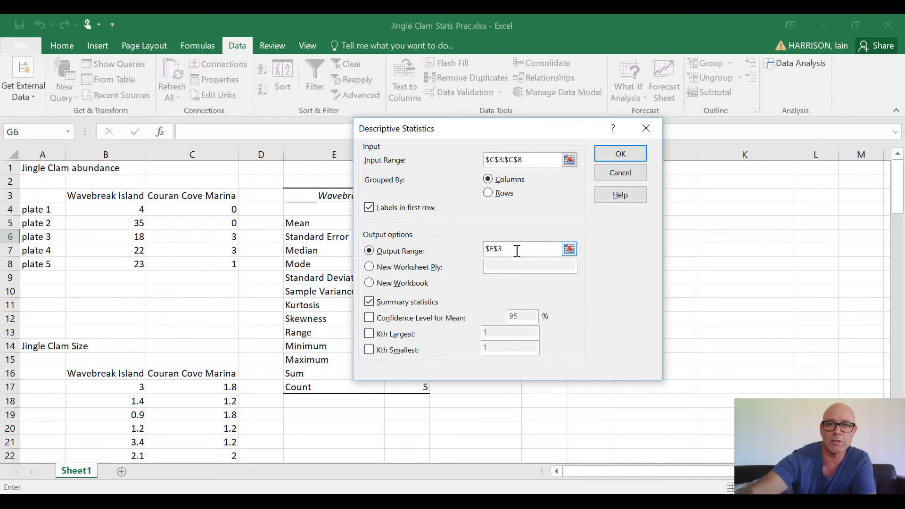
{"action": "key", "text": "BackSpace"}
{"action": "key", "text": "BackSpace"}
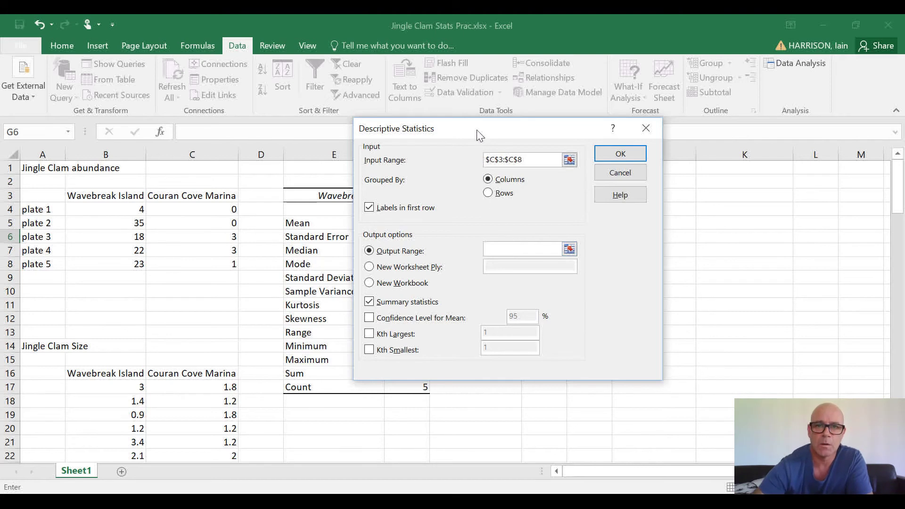
{"action": "left_click_drag", "start_coordinate": [480, 136], "coordinate": [631, 143]}
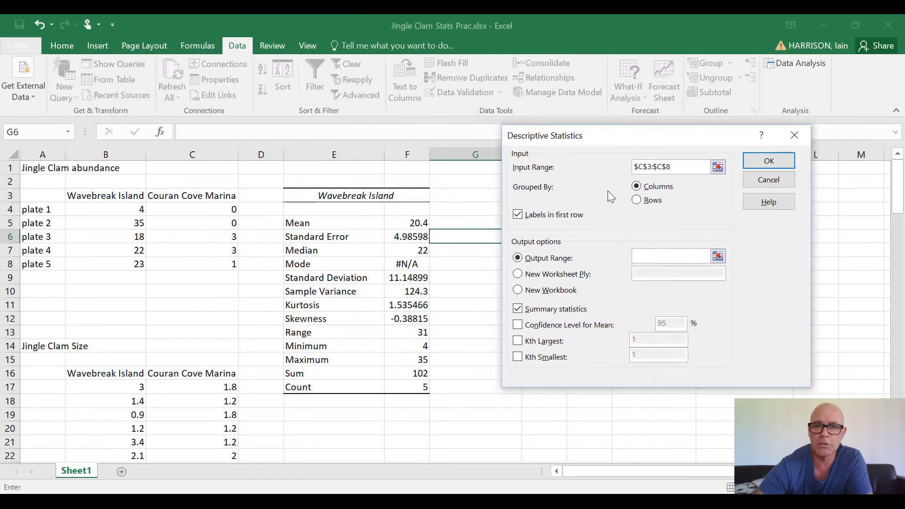
- Output Couran Cove Marina summary statistics starting at G3, beside the Wavebreak Island table
{"action": "left_click", "coordinate": [456, 195]}
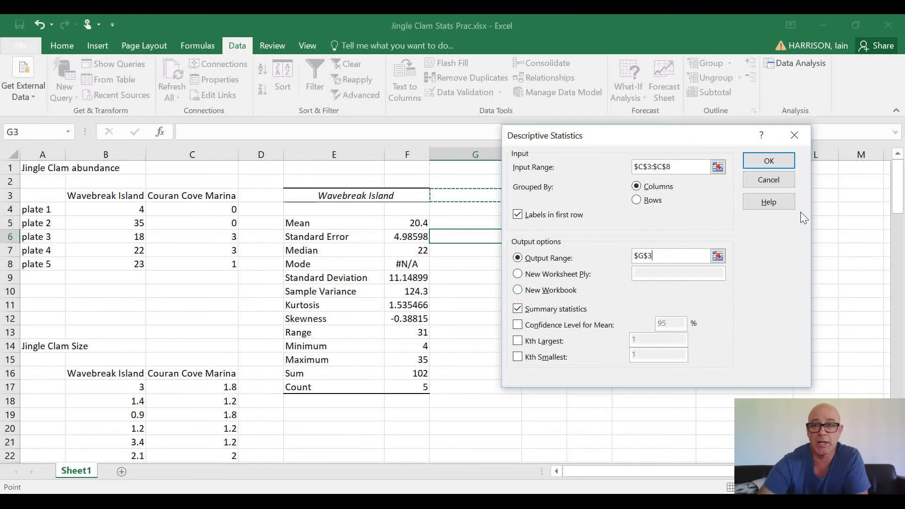
{"action": "left_click", "coordinate": [769, 163]}
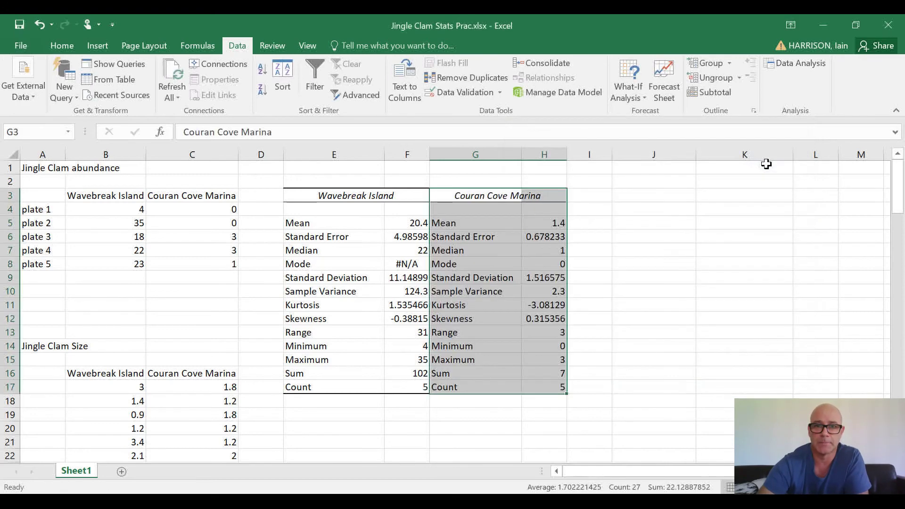
{"action": "left_click", "coordinate": [715, 315]}
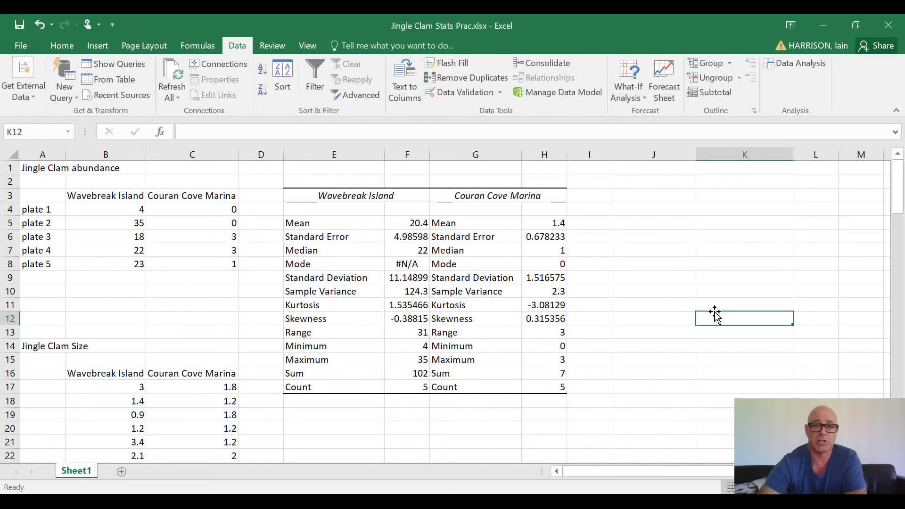
{"action": "left_click", "coordinate": [468, 225]}
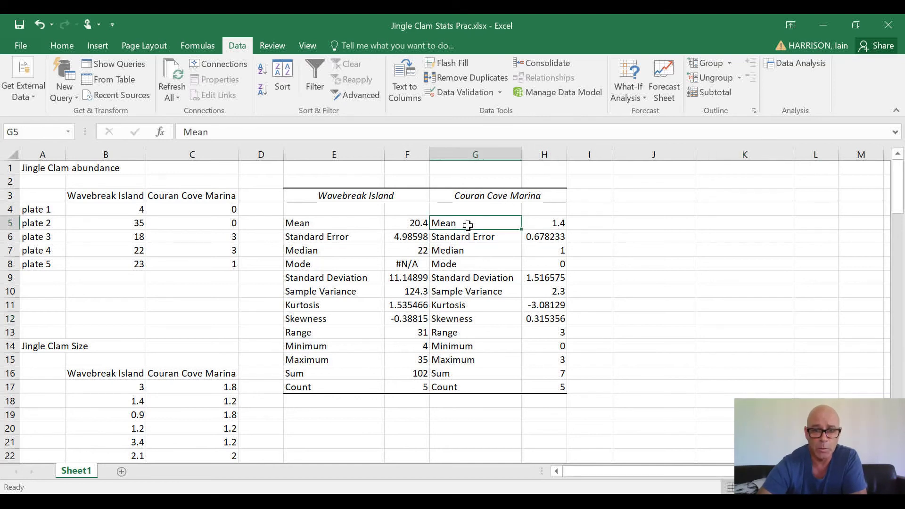
- Delete the duplicate labels in G5:G17, shifting the Couran Cove Marina values left
{"action": "left_click_drag", "start_coordinate": [468, 225], "coordinate": [467, 354]}
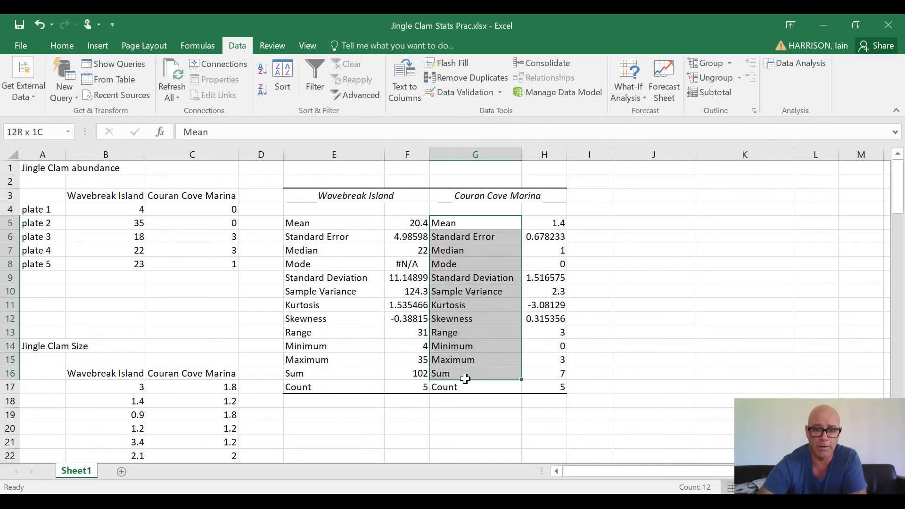
{"action": "left_click_drag", "start_coordinate": [465, 379], "coordinate": [464, 386]}
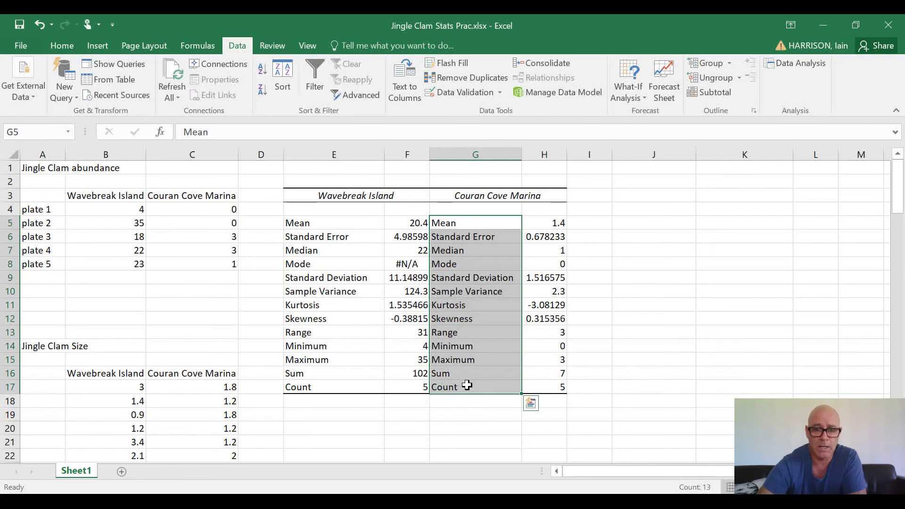
{"action": "right_click", "coordinate": [467, 385]}
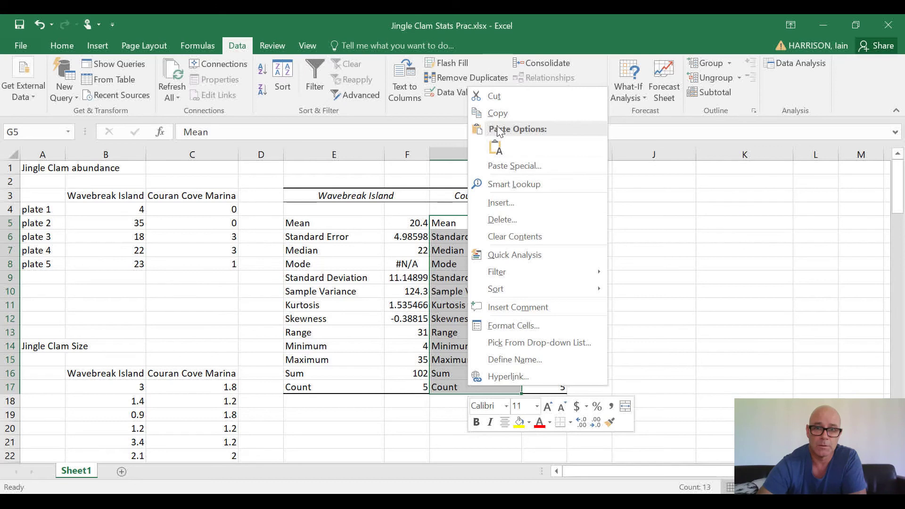
{"action": "left_click", "coordinate": [502, 219]}
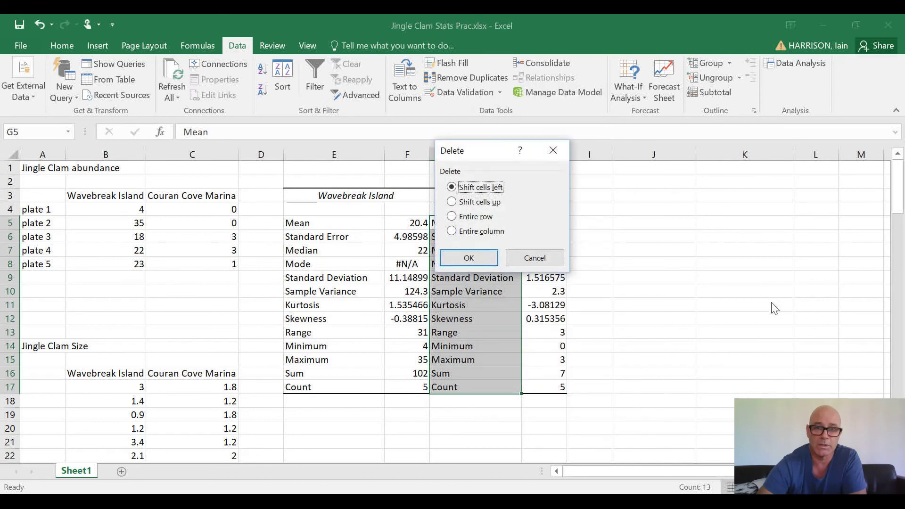
{"action": "left_click", "coordinate": [481, 255]}
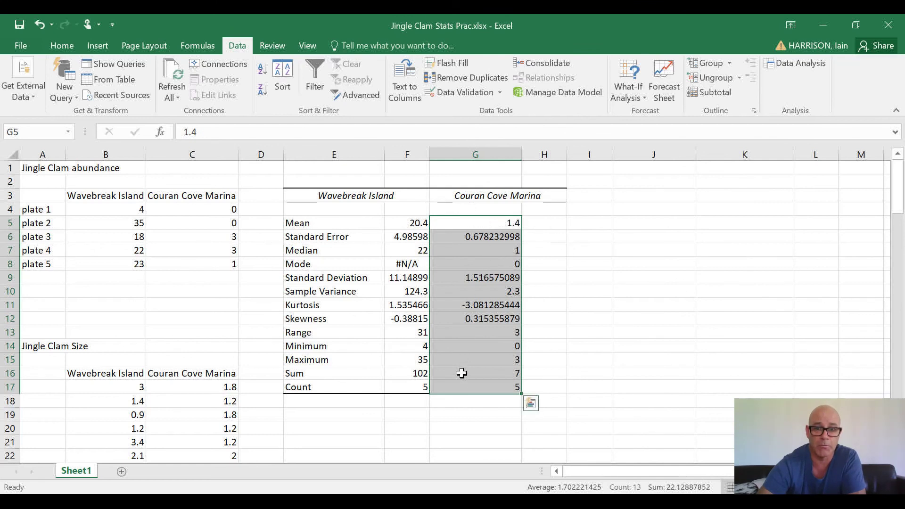
{"action": "left_click", "coordinate": [585, 313]}
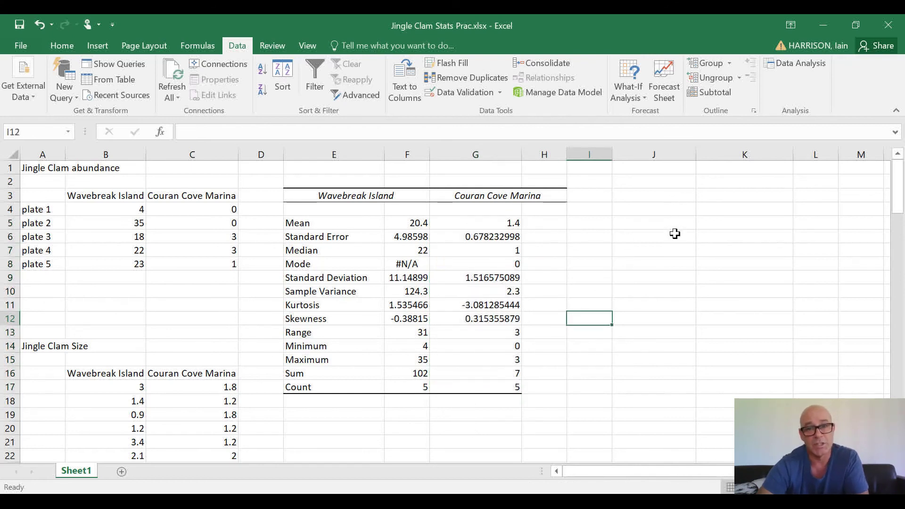